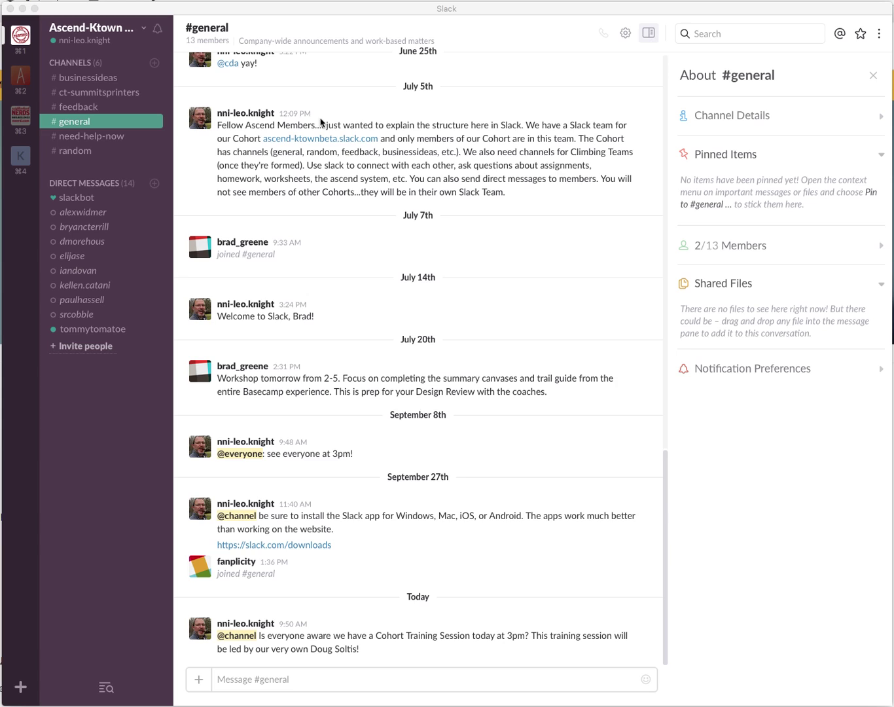
View the other signed-in Slack teams in turn and finish in the Neighborhood team's #general channel
click(267, 12)
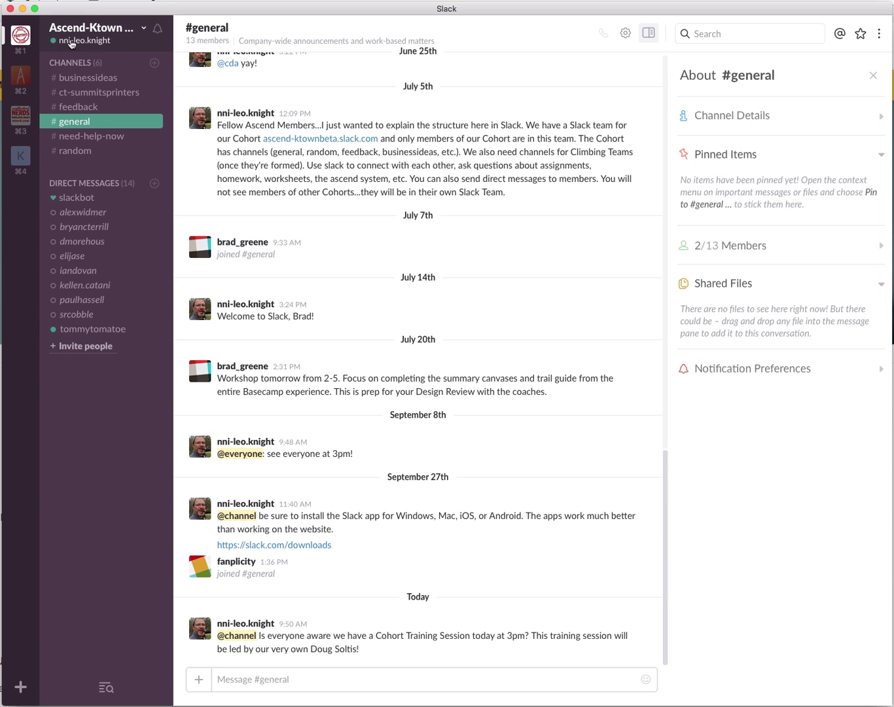
click(21, 76)
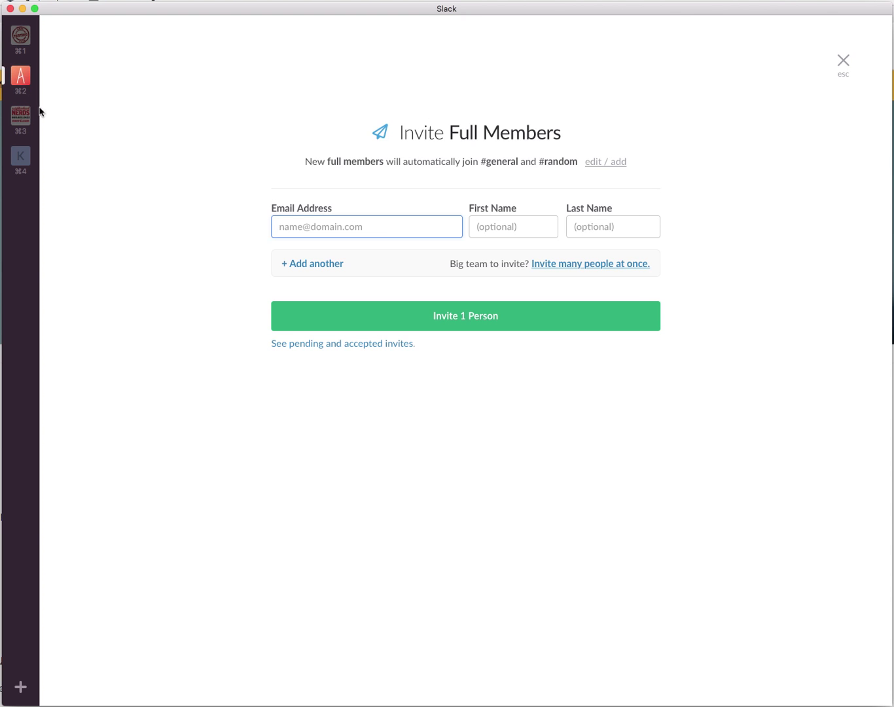
click(21, 115)
click(20, 161)
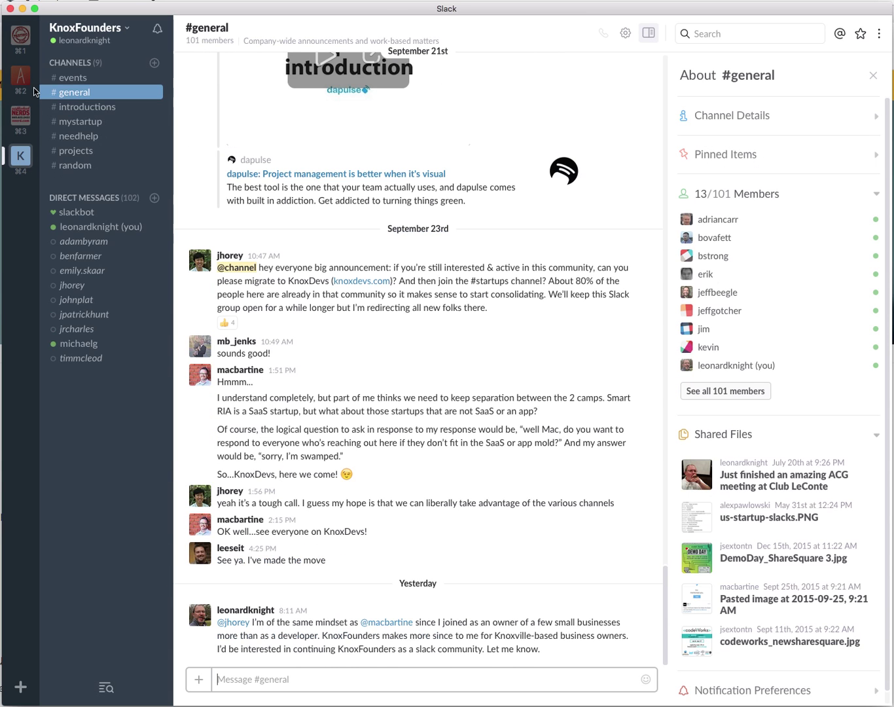
click(21, 36)
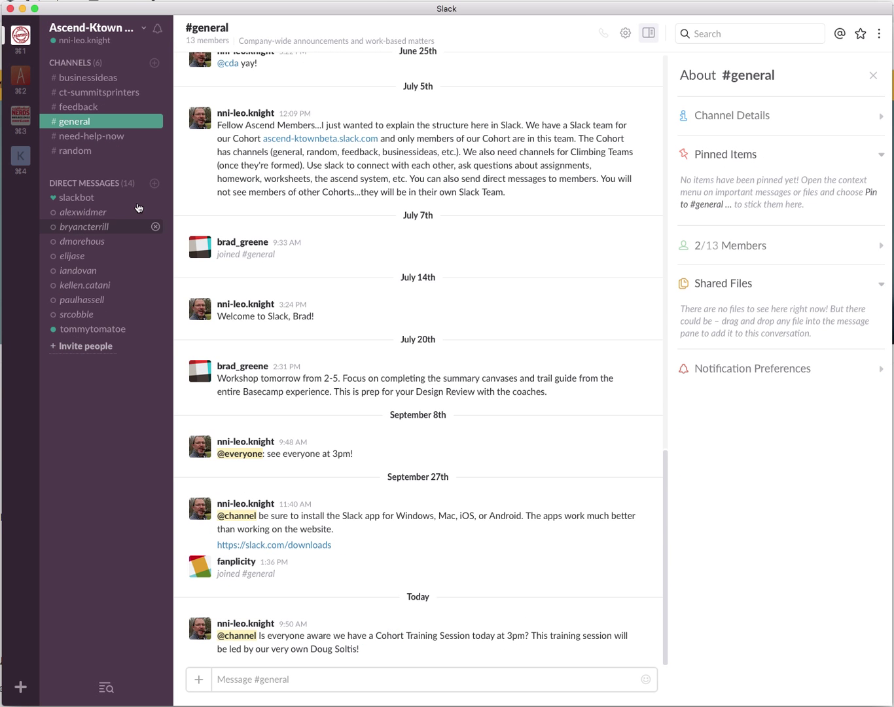
click(25, 78)
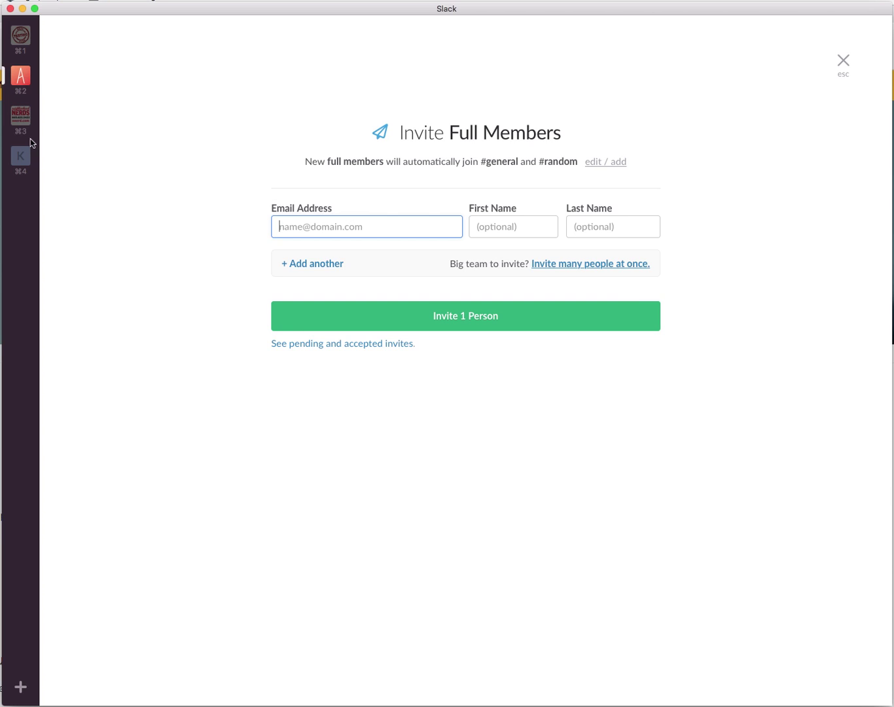
click(29, 124)
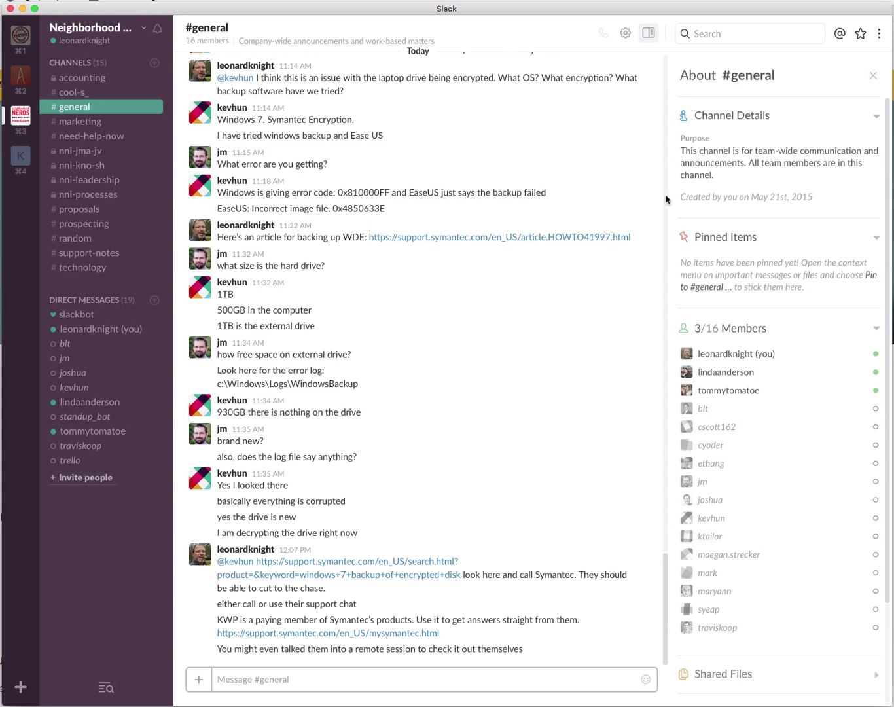
Look at the actions available for the 12:07 PM message in #general and for the message below it
mouse_move(709, 178)
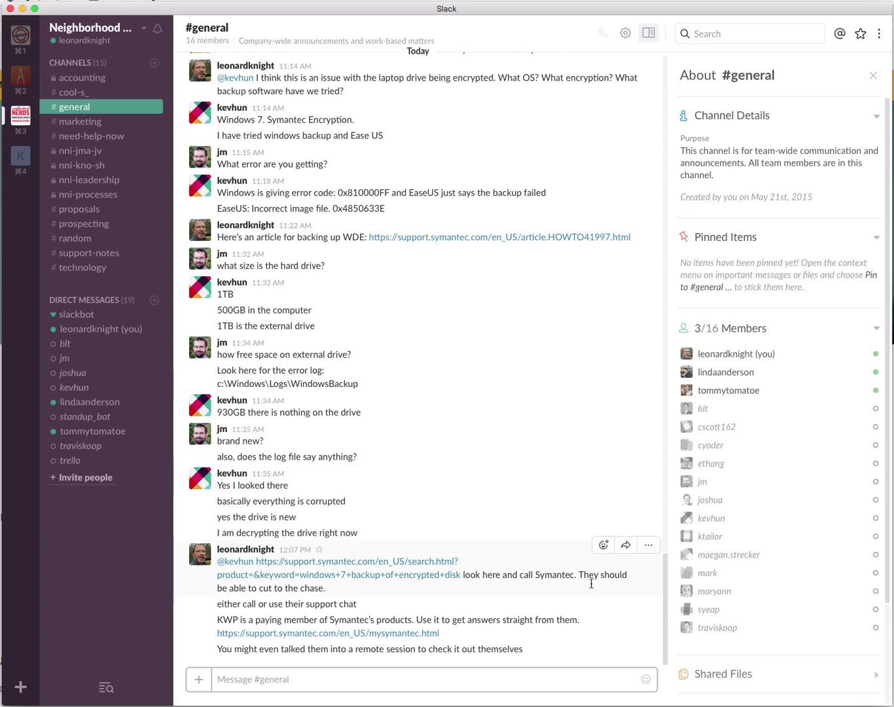
click(650, 545)
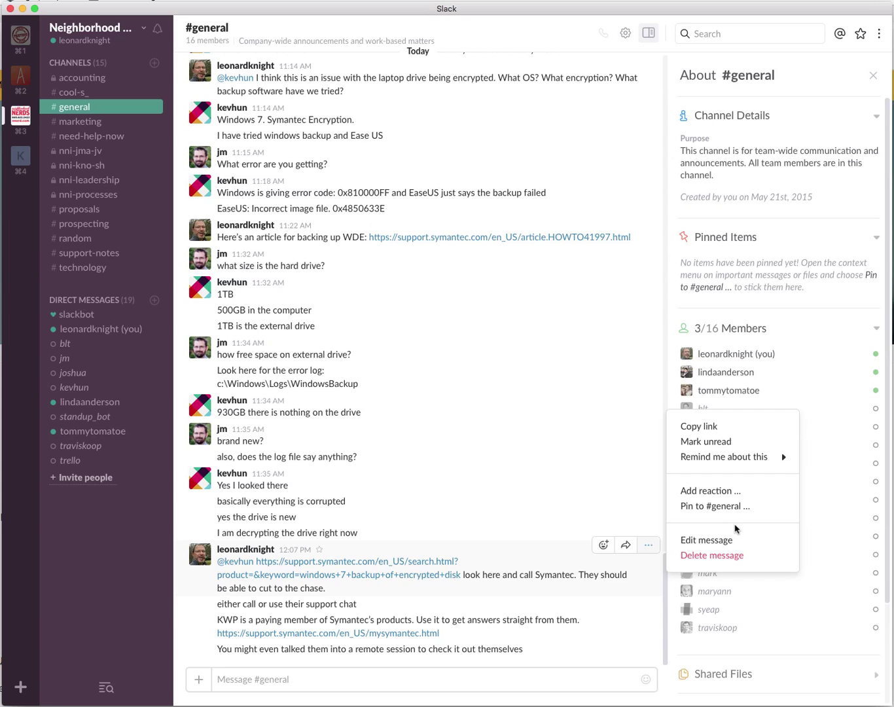
click(635, 427)
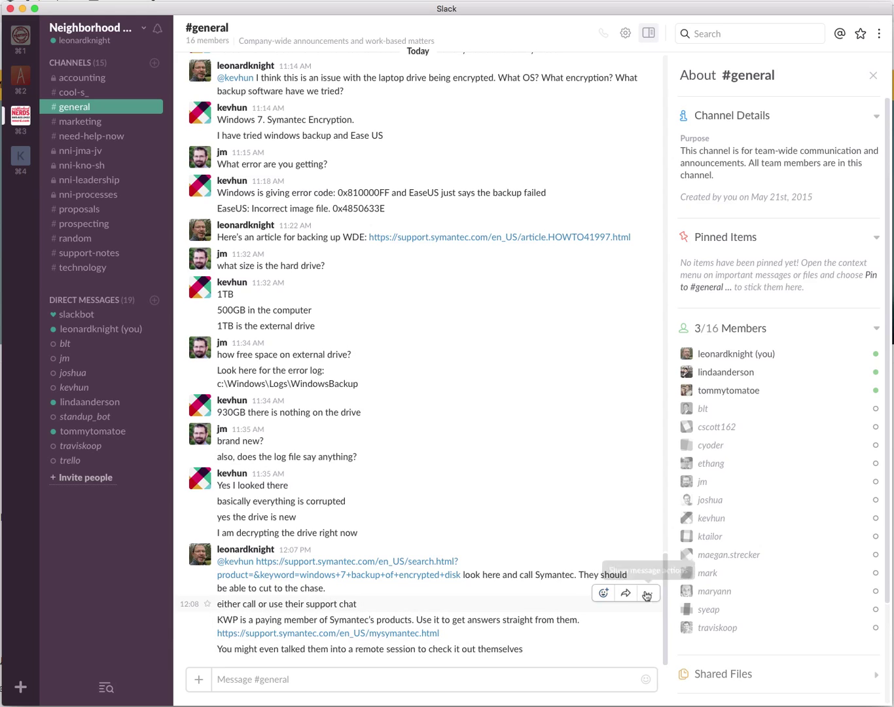
click(650, 597)
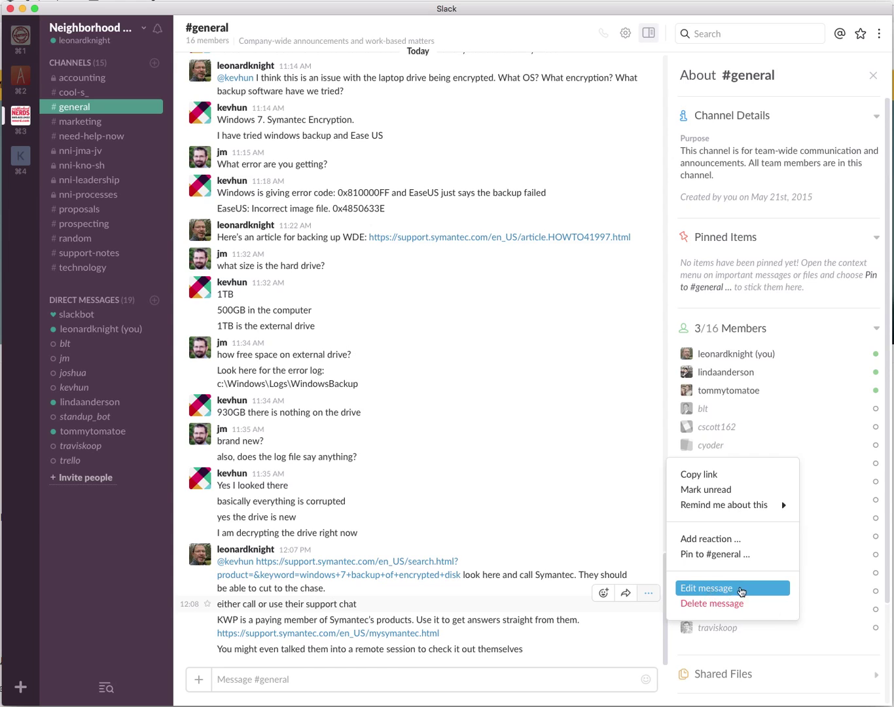
click(458, 684)
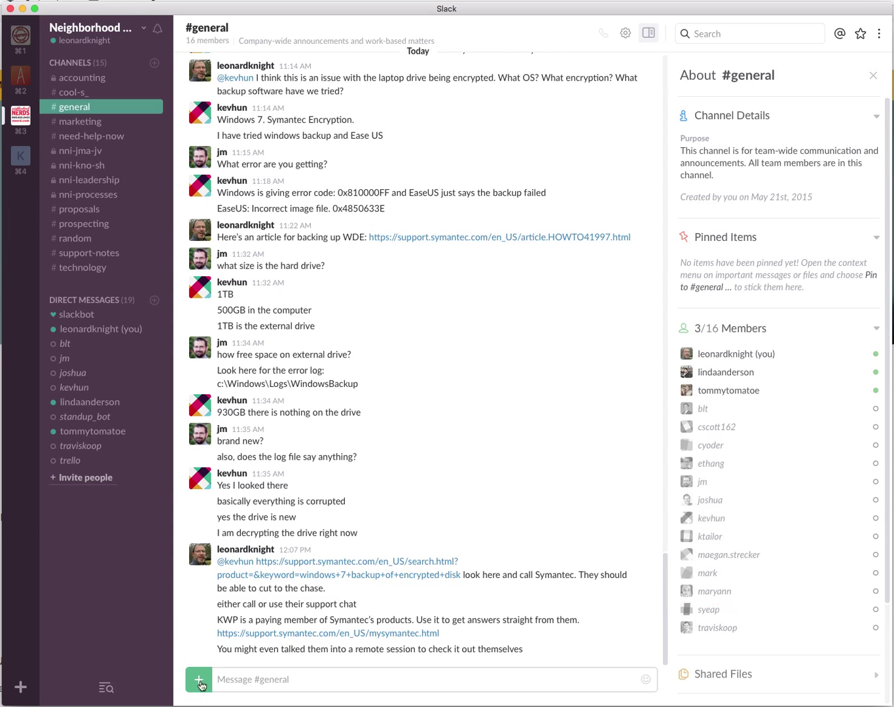
Inspect the new-snippet form and its file types, close it without creating a snippet, and review the options for adding content to #general
click(198, 681)
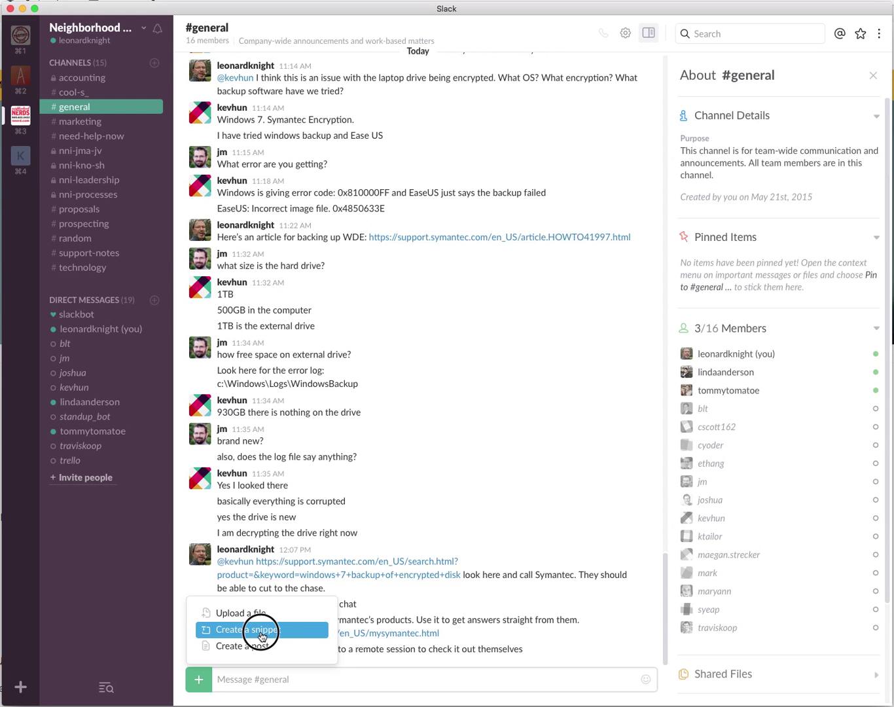
click(293, 591)
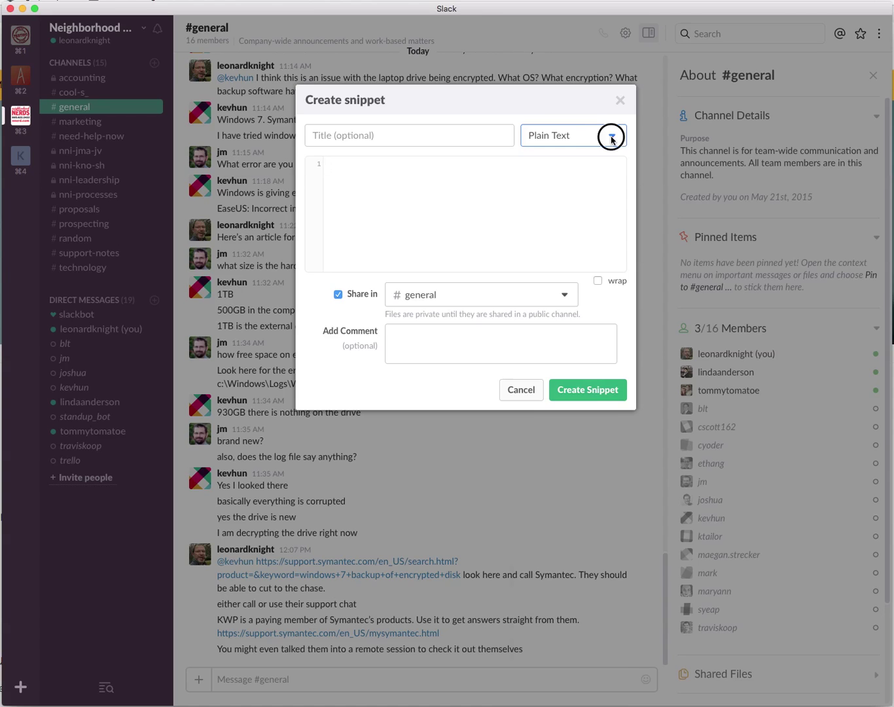
click(612, 138)
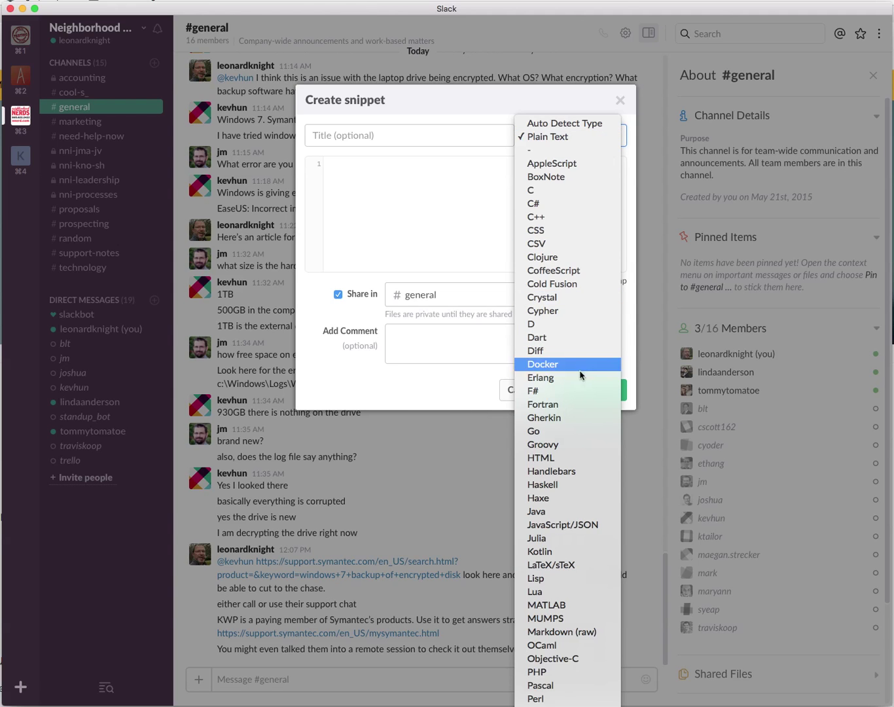
scroll(580, 375, down, 5)
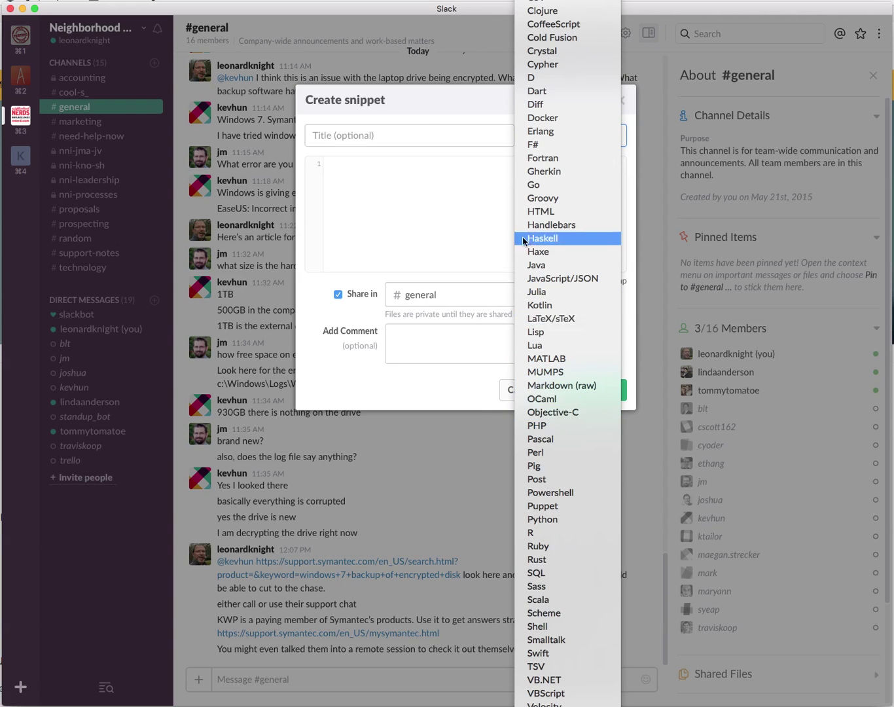
click(420, 99)
click(619, 97)
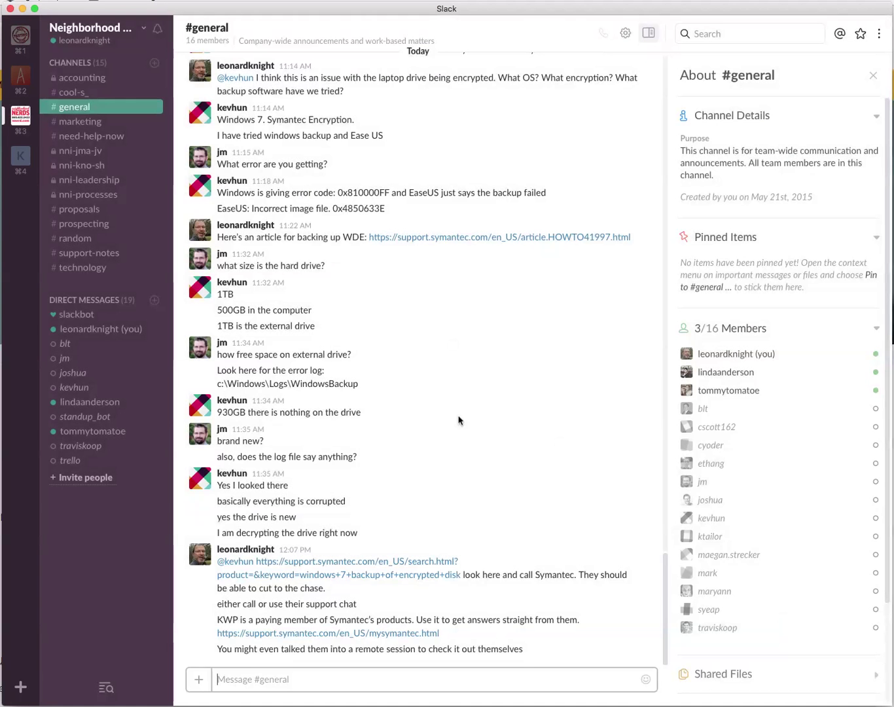
click(200, 681)
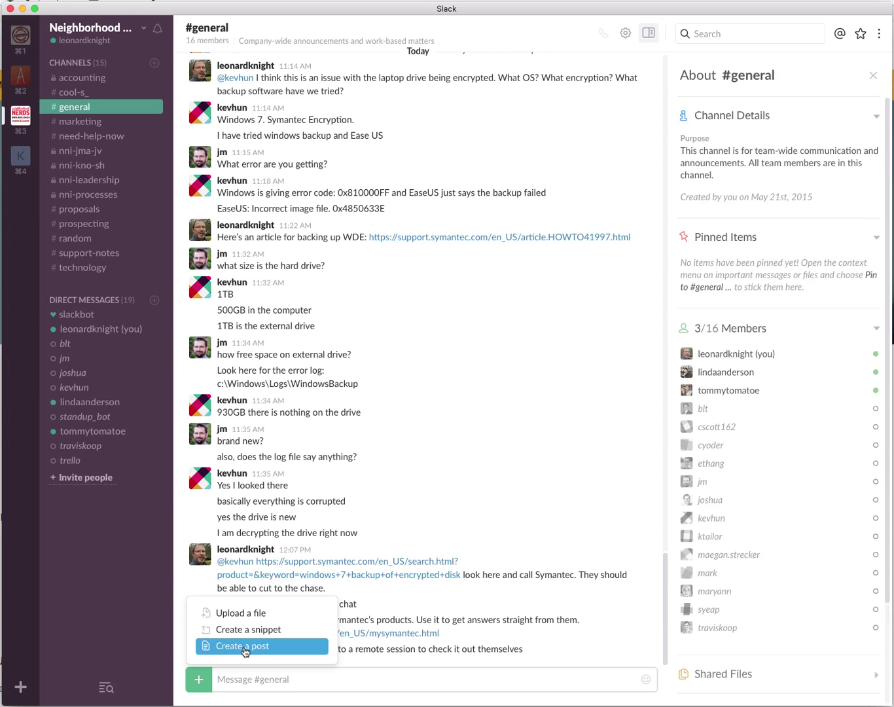
click(799, 251)
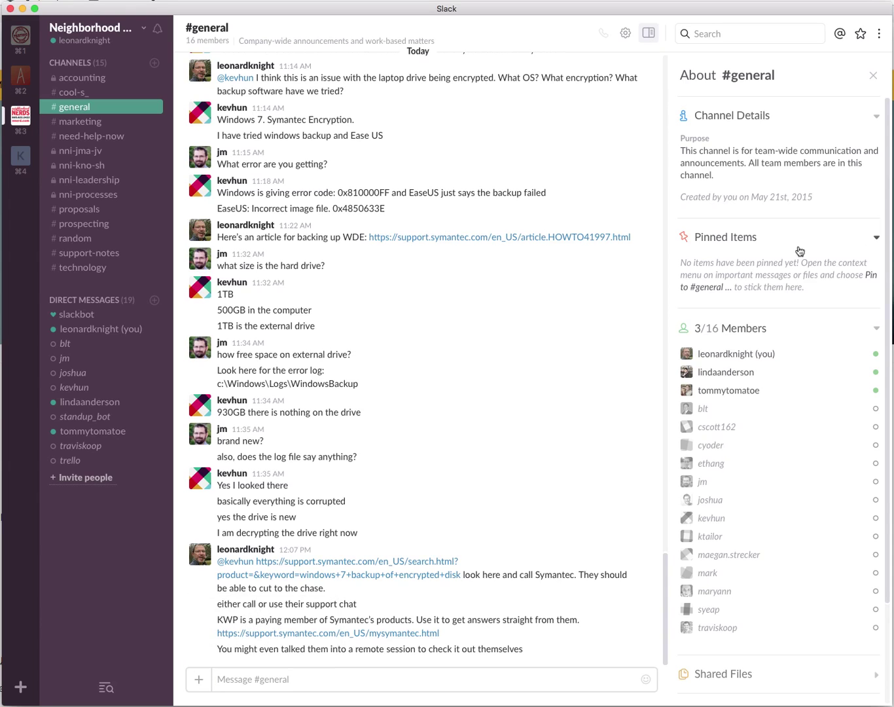
Collapse the Pinned Items and Members sections and expand Notification Preferences in the #general channel information
click(875, 238)
click(878, 279)
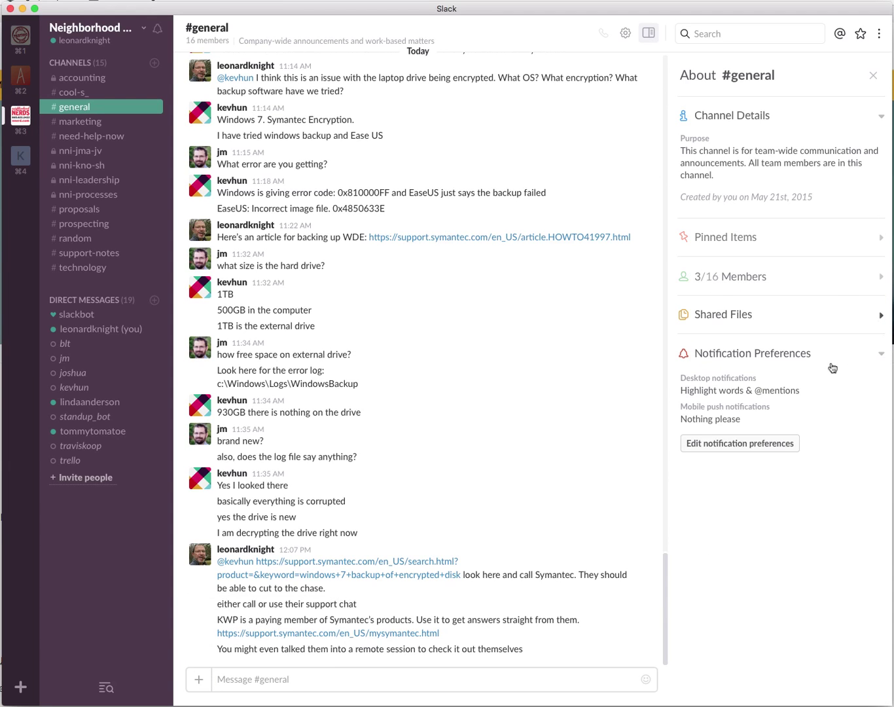
Look through the files shared in #general, collapse that list, and check the Pinned Items section
click(764, 326)
scroll(782, 492, down, 5)
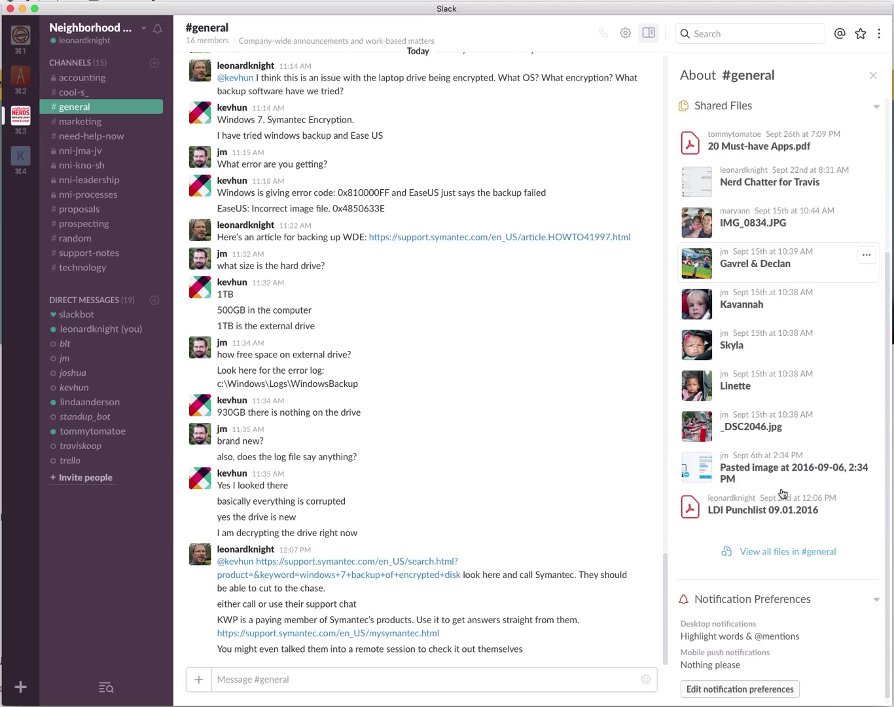
scroll(785, 482, up, 4)
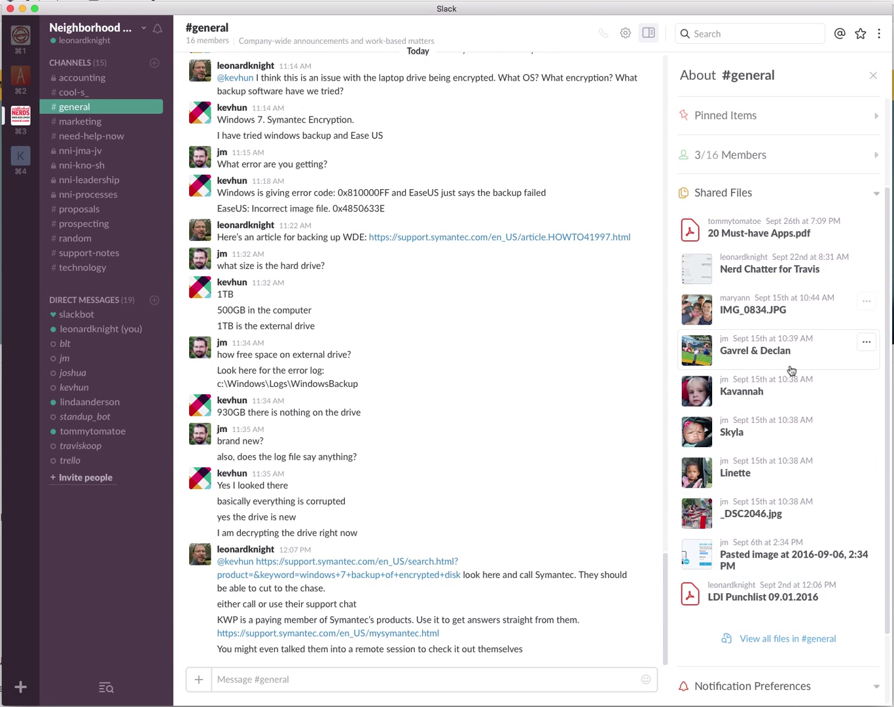
scroll(799, 393, up, 3)
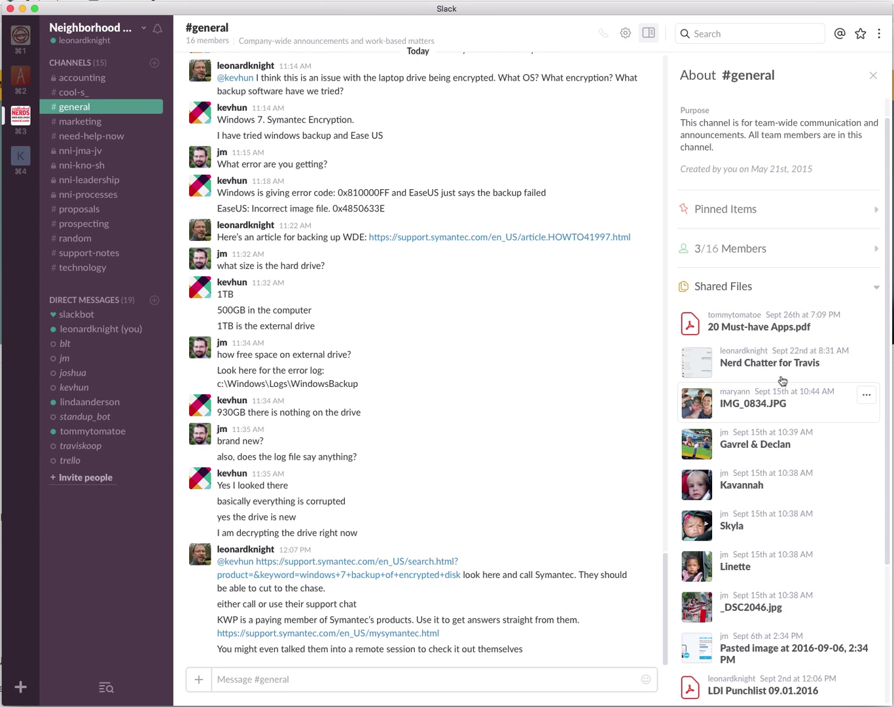
scroll(794, 442, down, 3)
scroll(796, 628, down, 3)
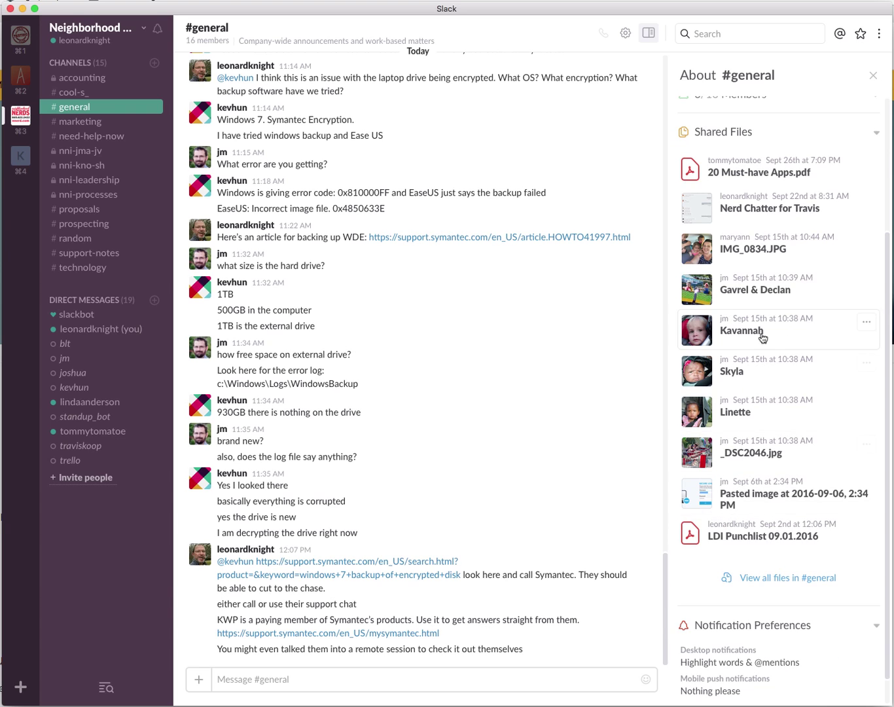
scroll(763, 327, up, 6)
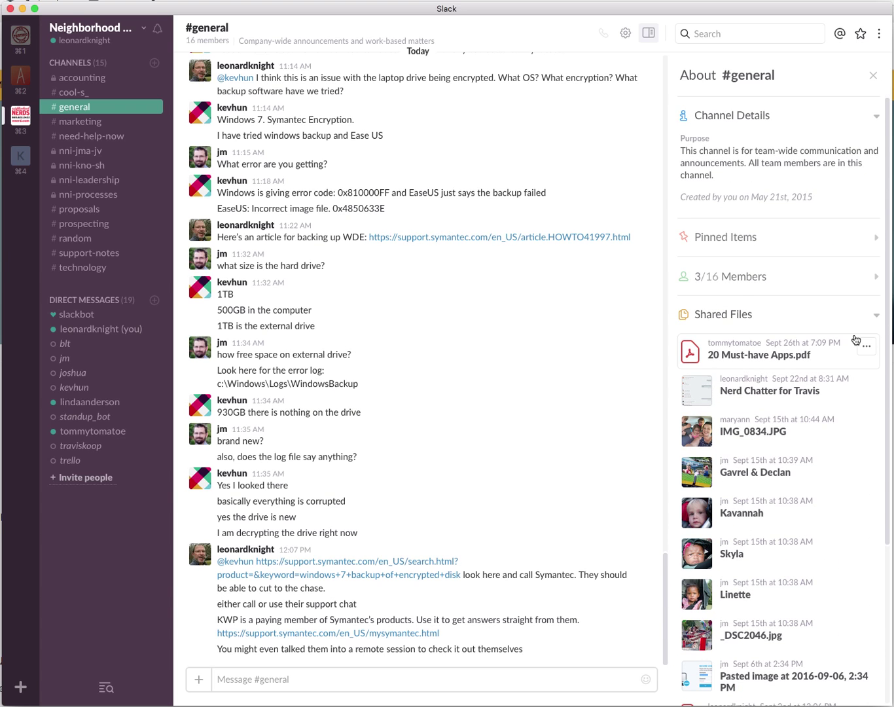
click(818, 311)
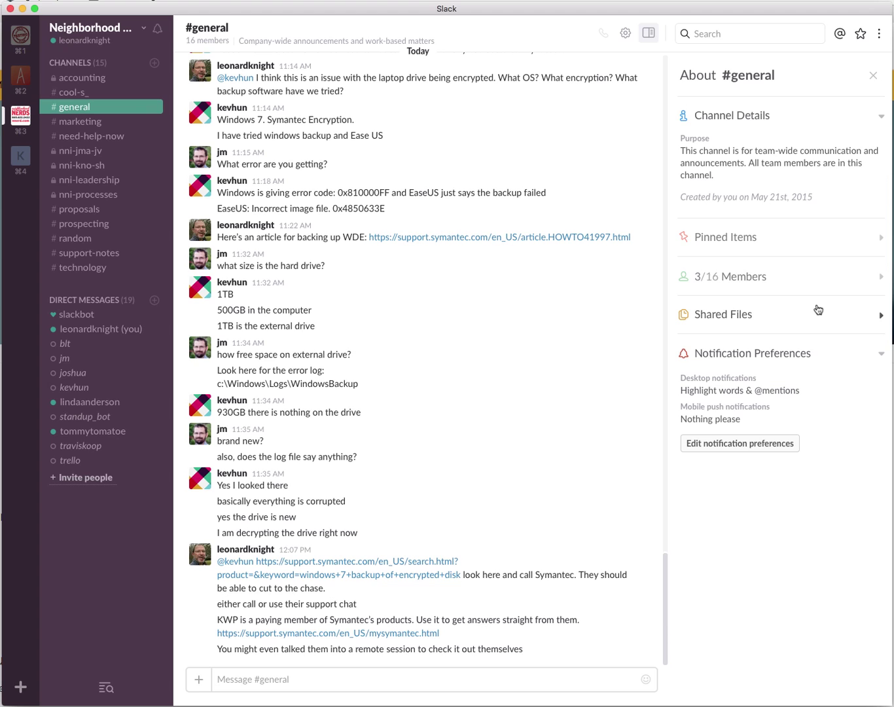
click(879, 240)
click(879, 241)
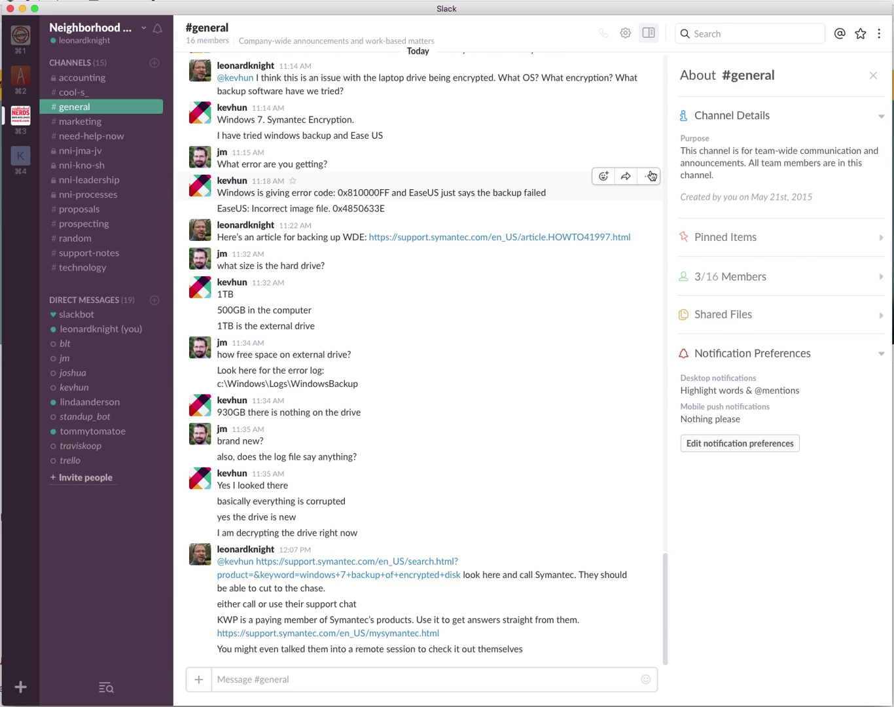
Start a search within the Neighborhood team
click(717, 33)
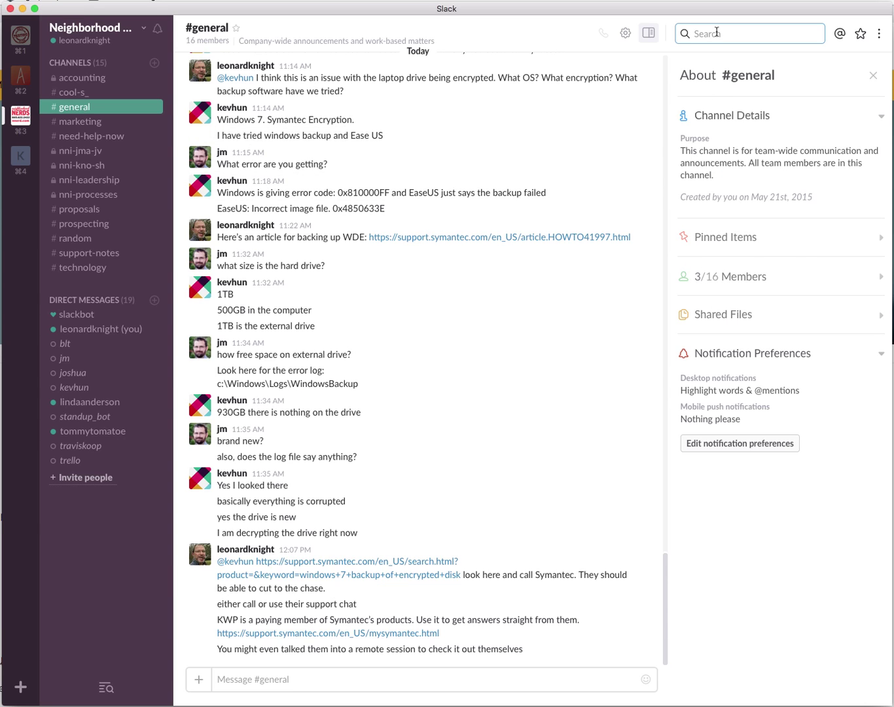